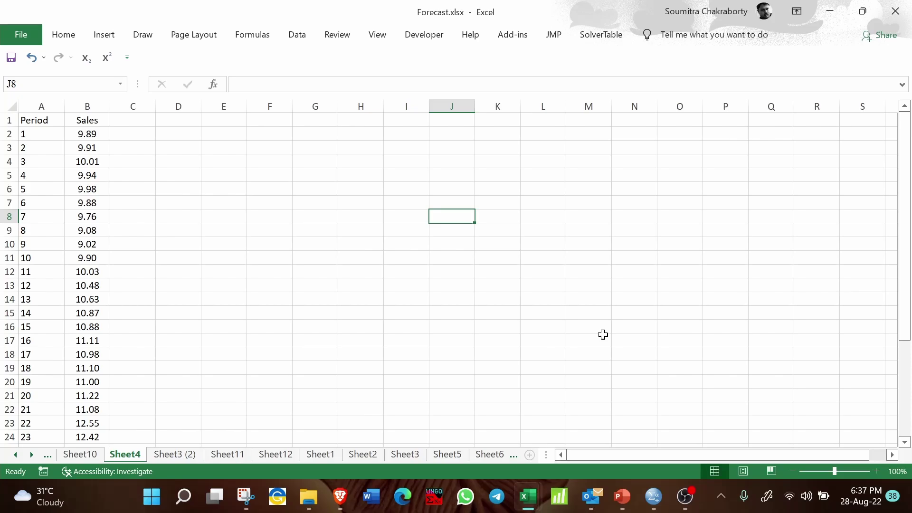
# Examine the Period and Sales columns on Sheet4, from the headers down to the last data row
pyautogui.click(56, 124)
pyautogui.moveTo(56, 124); pyautogui.dragTo(90, 267)
pyautogui.click(230, 207)
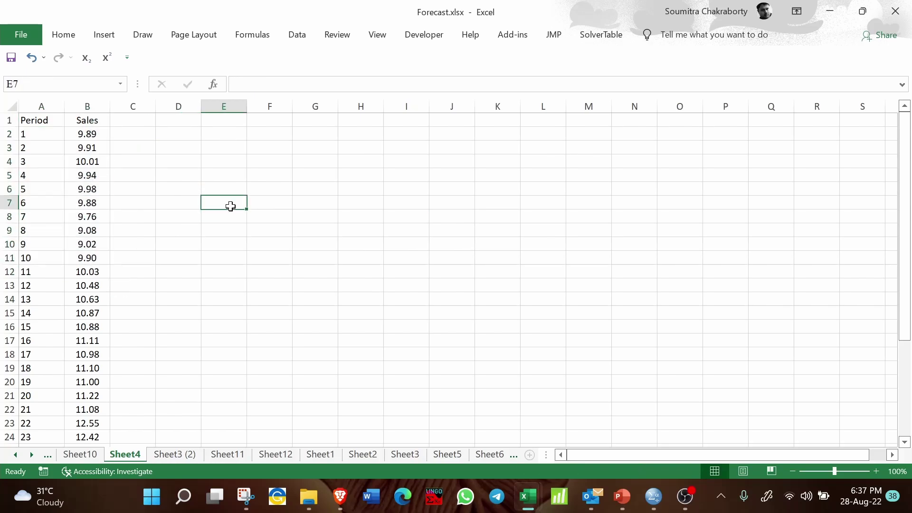
pyautogui.moveTo(48, 122); pyautogui.dragTo(79, 271)
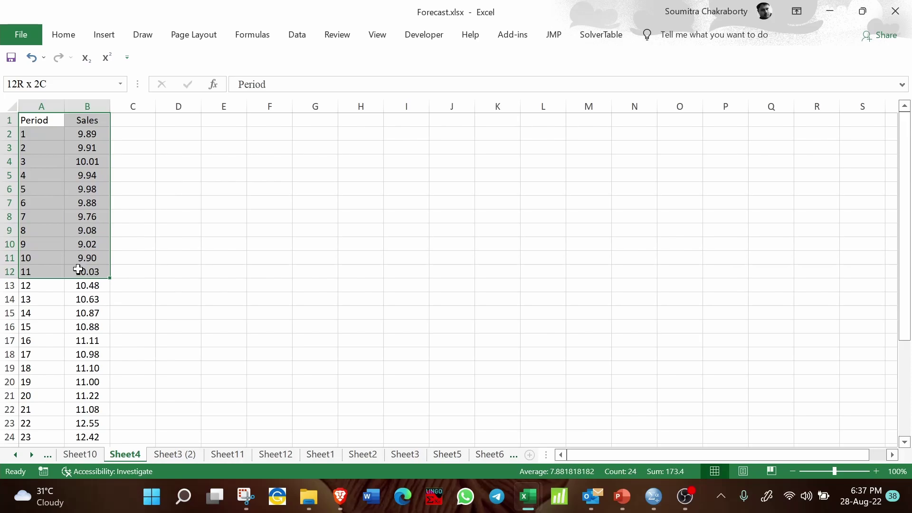
pyautogui.click(190, 207)
pyautogui.click(44, 109)
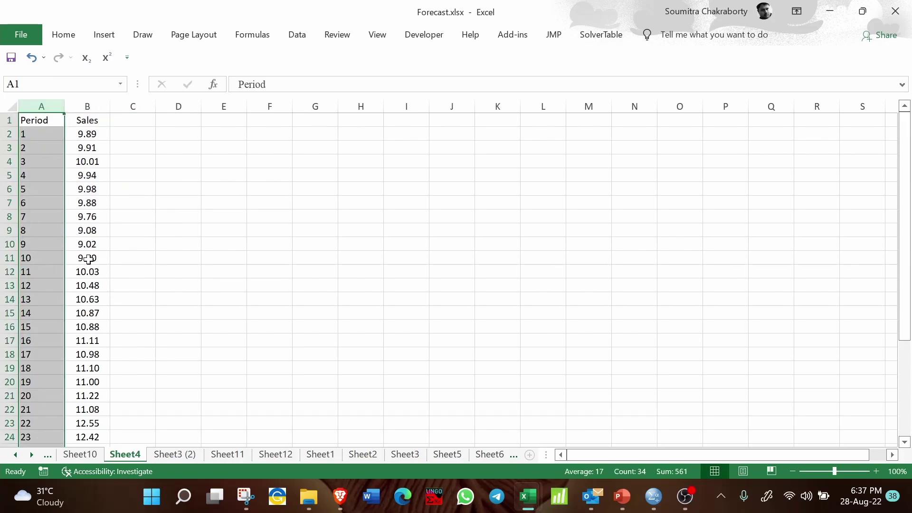
pyautogui.scroll(-7, 89, 259)
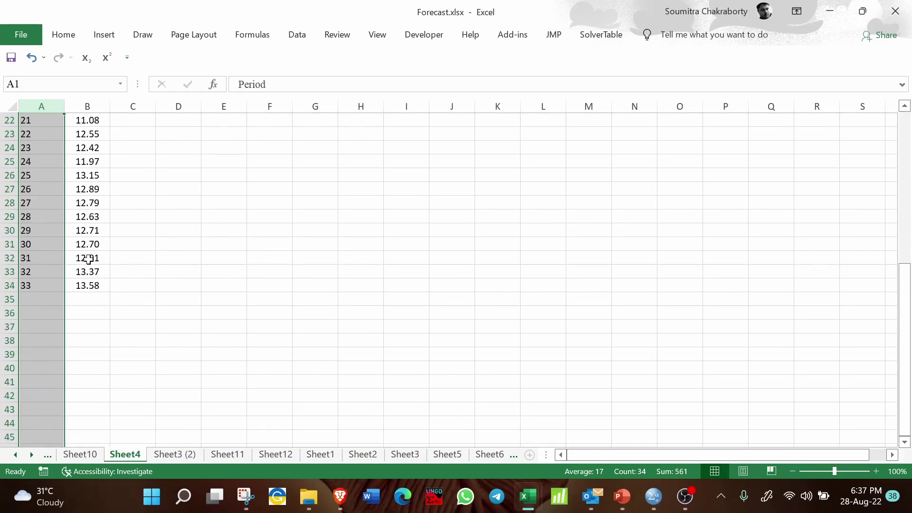
pyautogui.scroll(7, 89, 260)
pyautogui.click(150, 149)
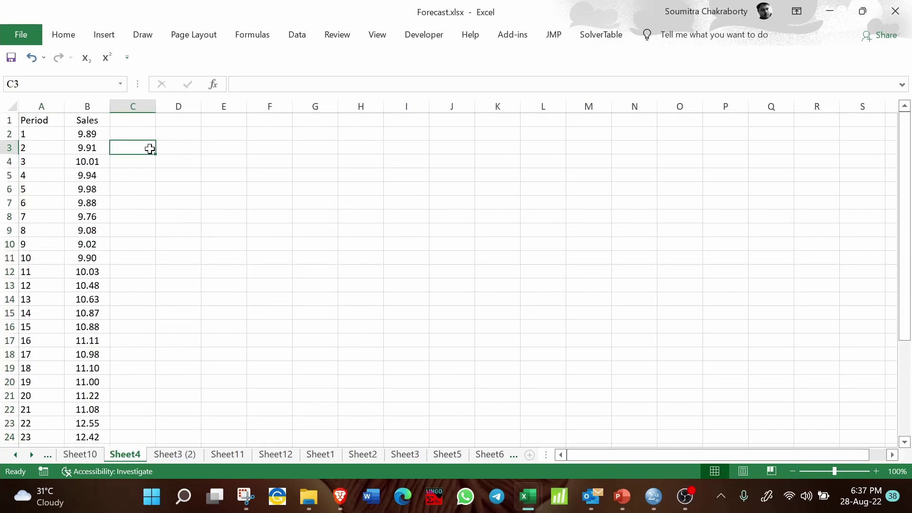
pyautogui.moveTo(98, 134); pyautogui.dragTo(91, 205)
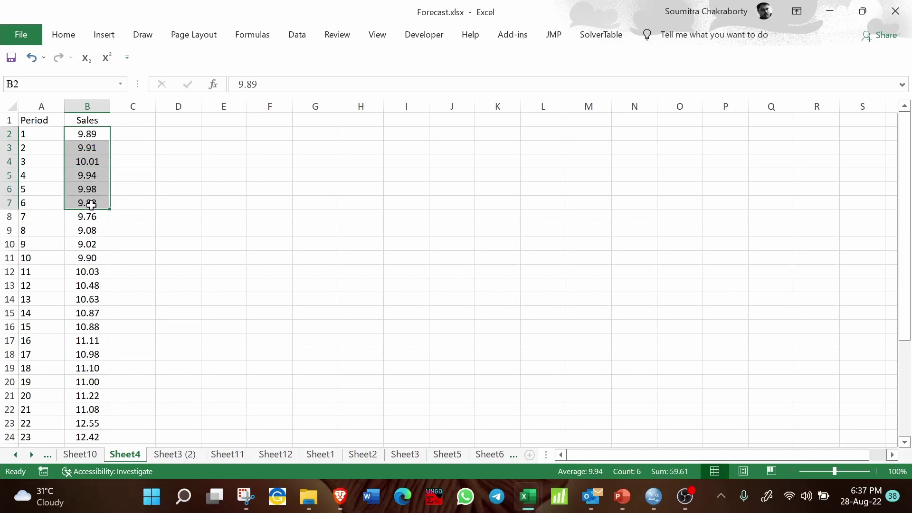
# Copy the whole Period and Sales table including its header row, range A1:B34
pyautogui.click(38, 120)
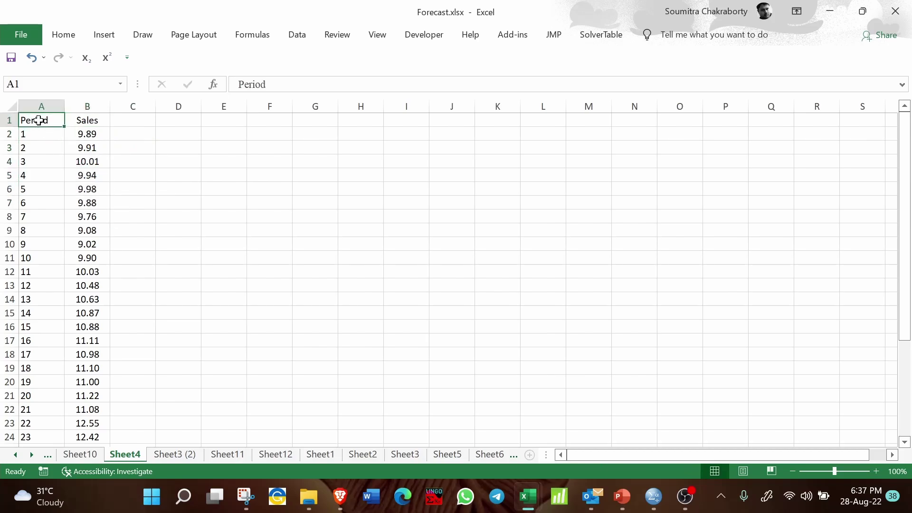
pyautogui.hotkey('ctrl', 'shift', 'End')
pyautogui.hotkey('ctrl', 'c')
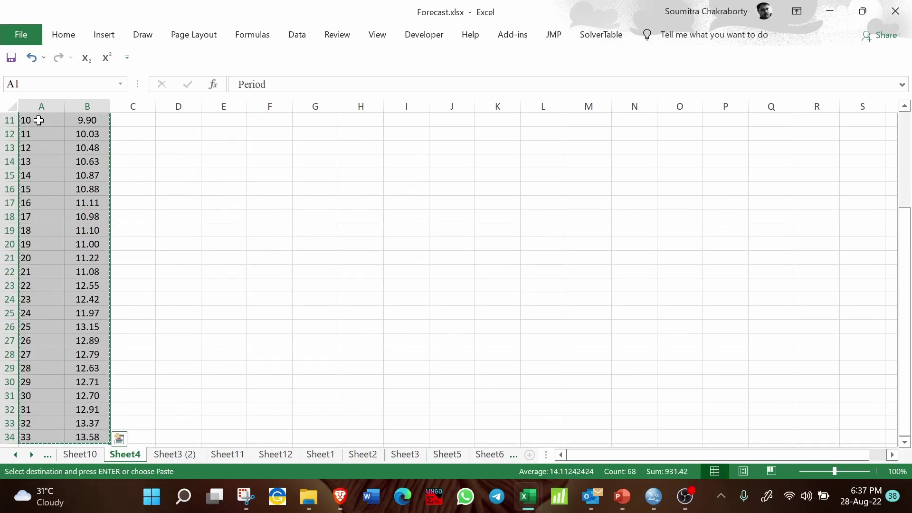
# Switch to SPSS, try pasting the copied table with its headers into the first data cell, and undo the paste
pyautogui.click(664, 499)
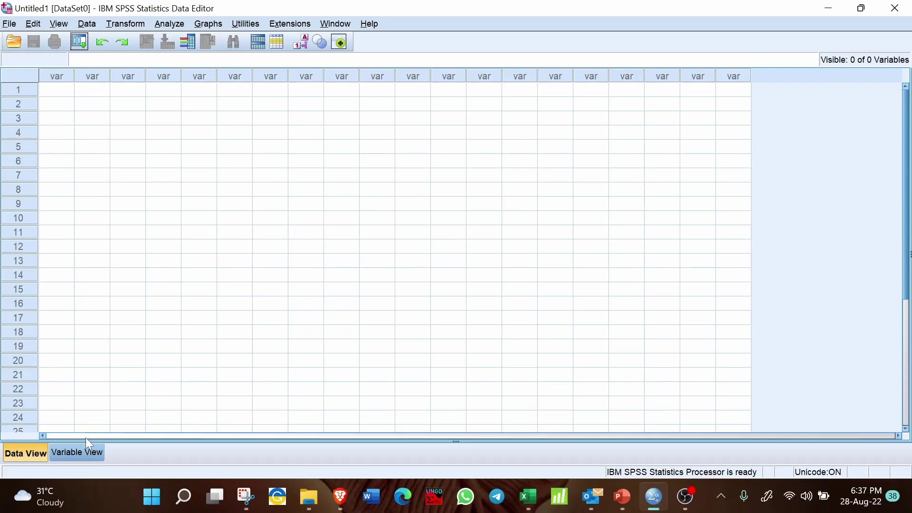
pyautogui.click(78, 454)
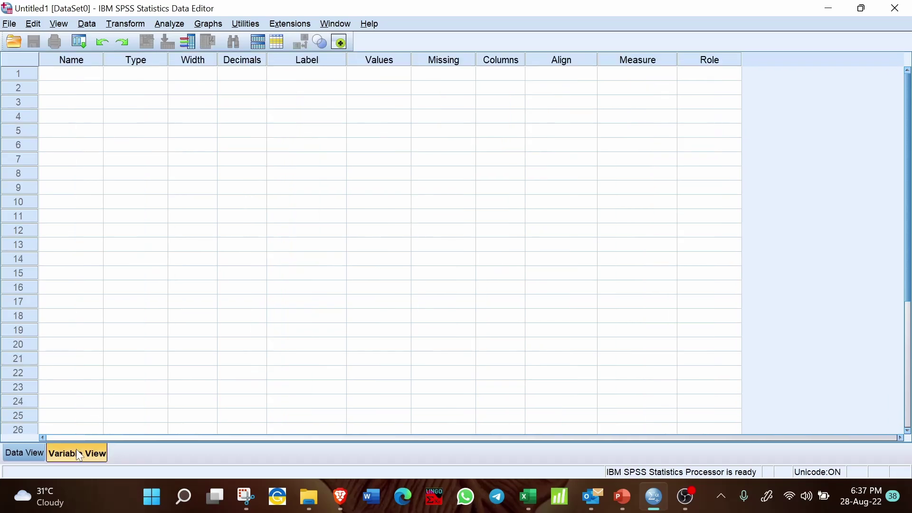
pyautogui.click(37, 456)
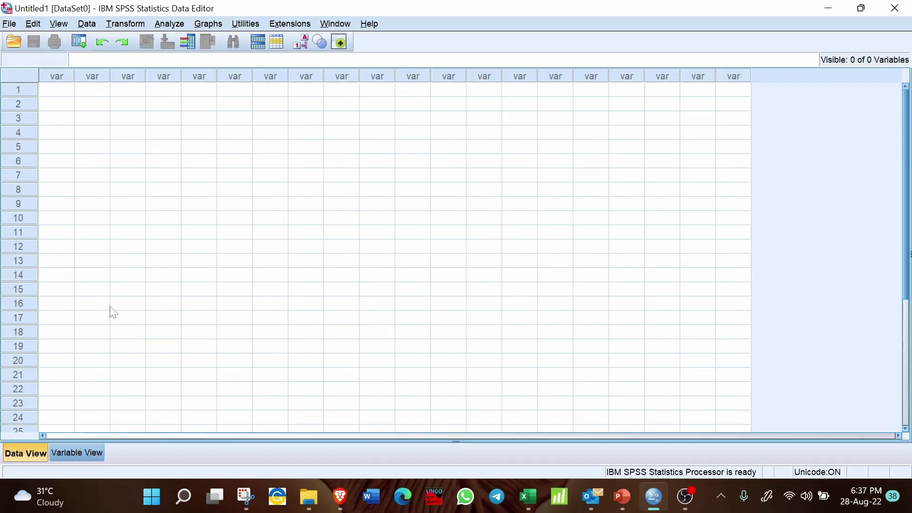
pyautogui.click(70, 102)
pyautogui.click(63, 90)
pyautogui.hotkey('ctrl', 'v')
pyautogui.click(186, 134)
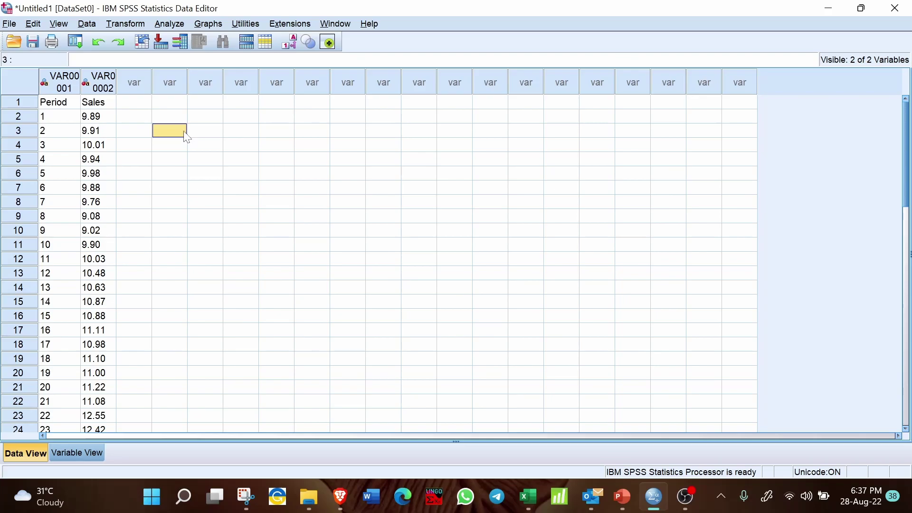
pyautogui.hotkey('ctrl', 'z')
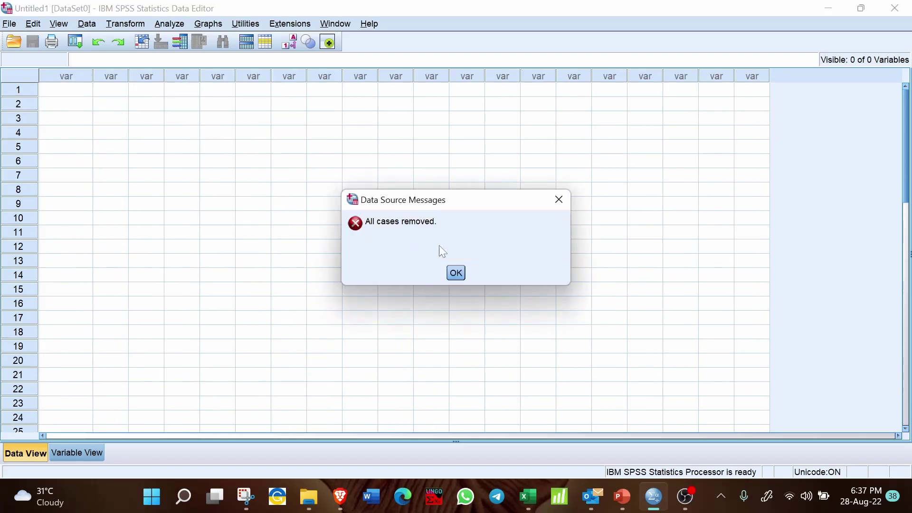
pyautogui.click(456, 273)
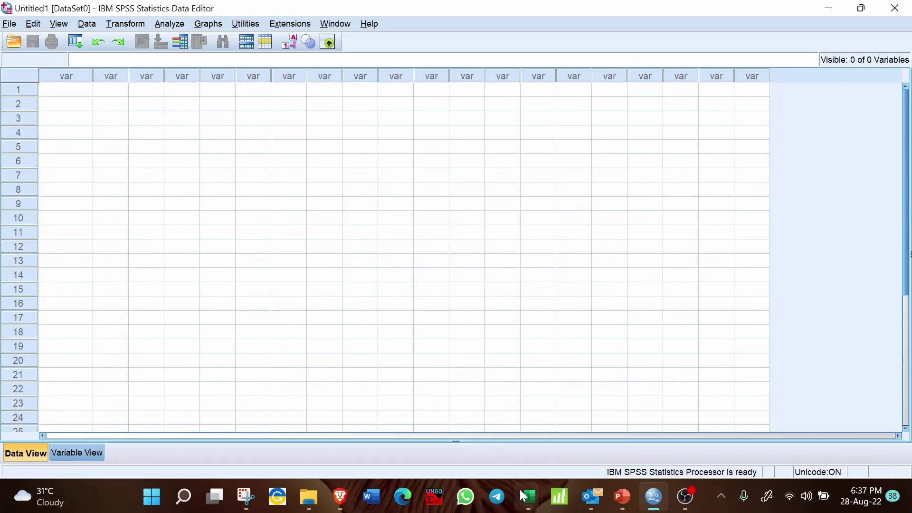
# Switch back to Excel and copy only the Period and Sales values without headers, range A2:B34
pyautogui.moveTo(523, 497)
pyautogui.click(566, 426)
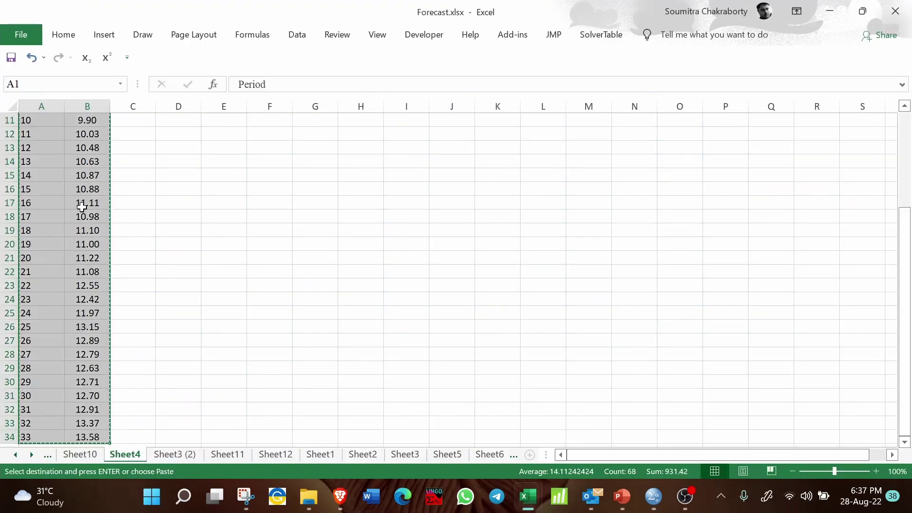
pyautogui.scroll(2, 82, 206)
pyautogui.scroll(1, 82, 206)
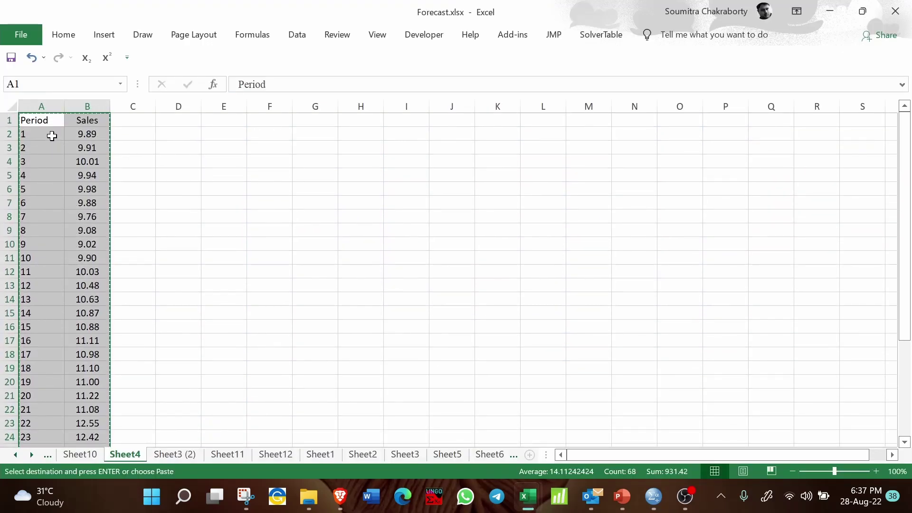
pyautogui.click(53, 135)
pyautogui.moveTo(68, 136); pyautogui.dragTo(90, 409)
pyautogui.hotkey('ctrl', 'c')
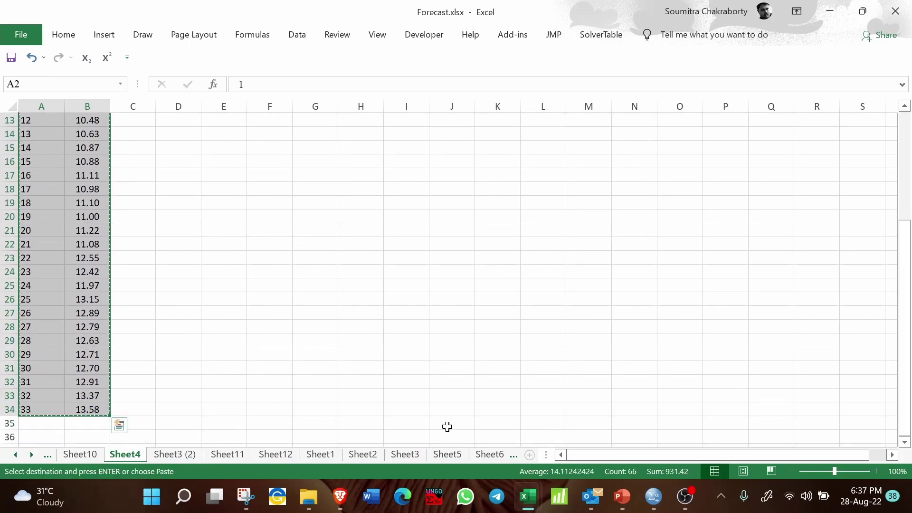
# Switch to SPSS and paste the copied values into the data sheet starting at the first cell
pyautogui.click(654, 497)
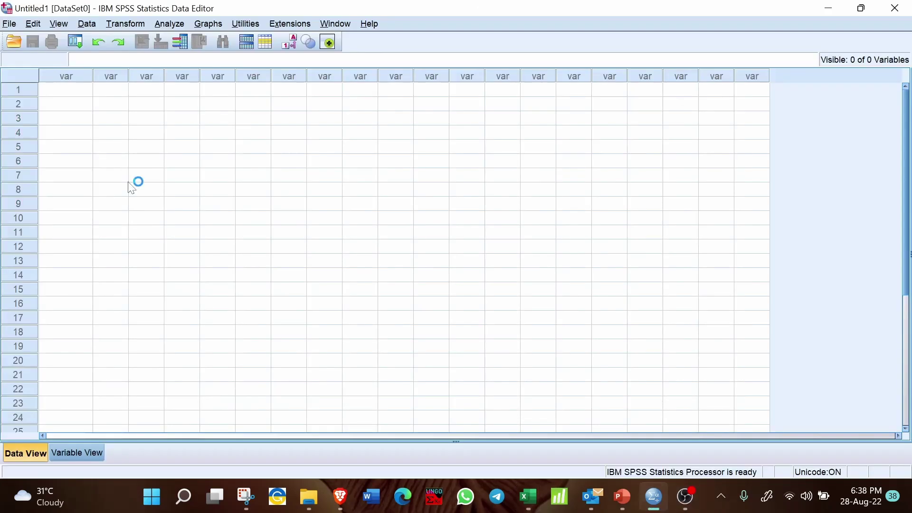
pyautogui.click(80, 94)
pyautogui.hotkey('ctrl', 'v')
pyautogui.click(240, 176)
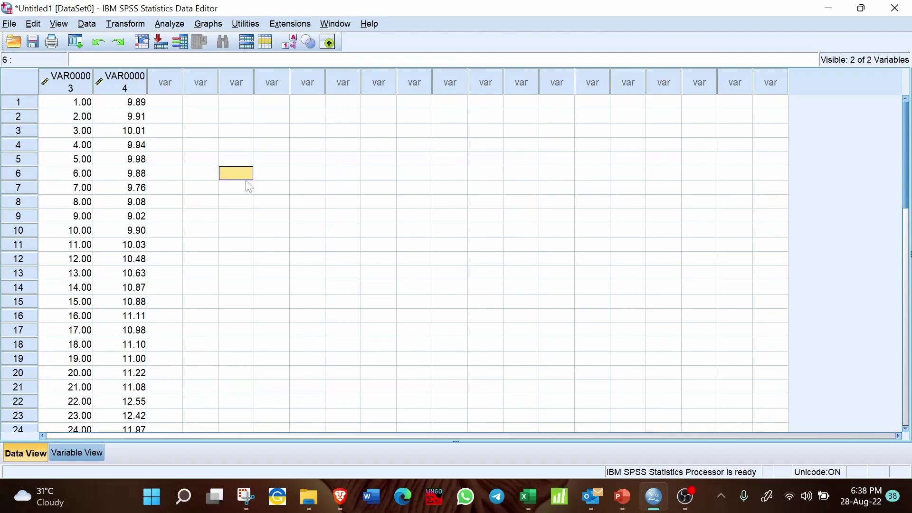
# Rename the first variable as Period and the second variable as Sales in the variable definitions
pyautogui.click(81, 454)
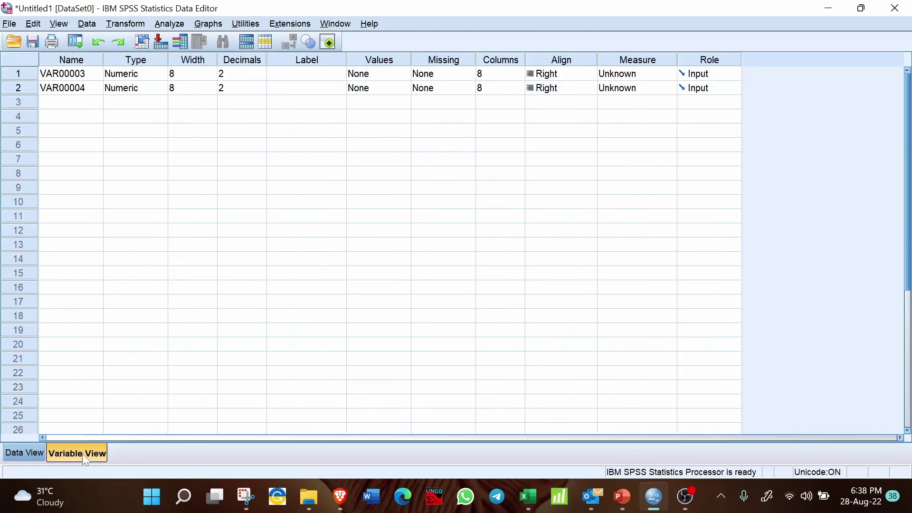
pyautogui.click(78, 76)
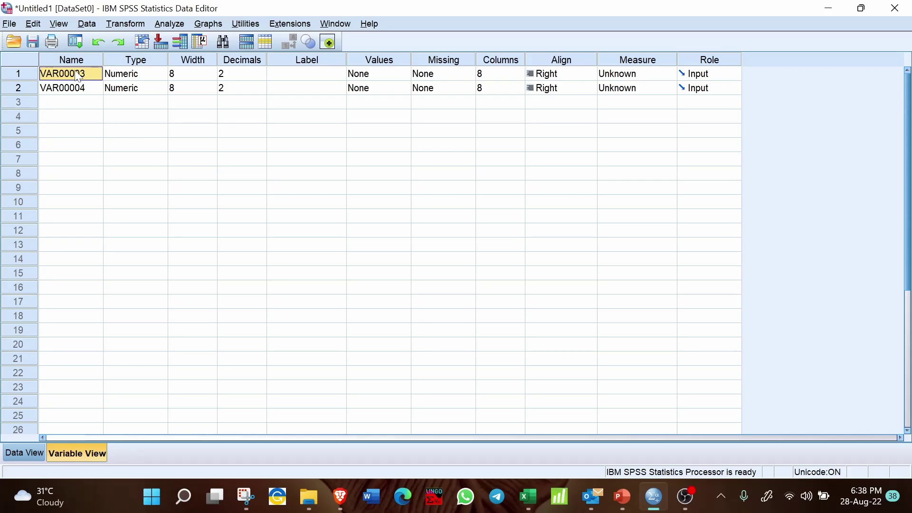
pyautogui.write('Period')
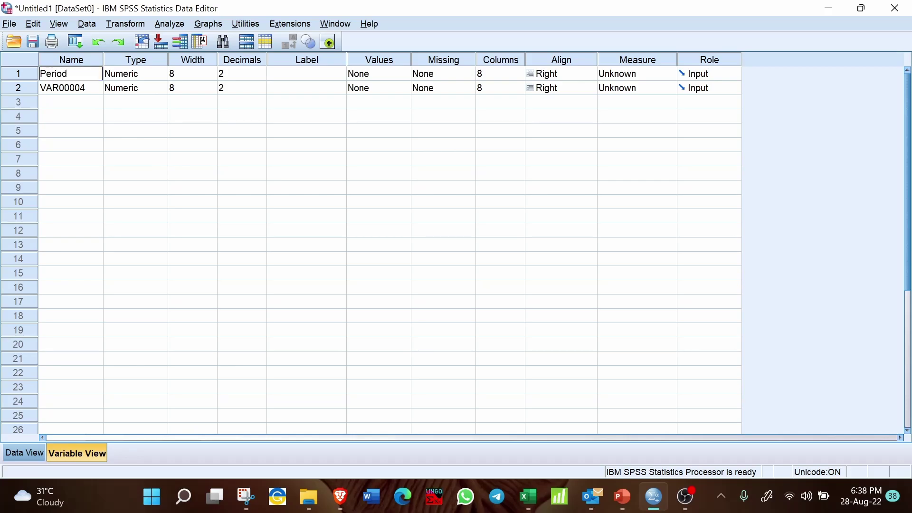
pyautogui.press('Tab')
pyautogui.click(73, 89)
pyautogui.write('Sales')
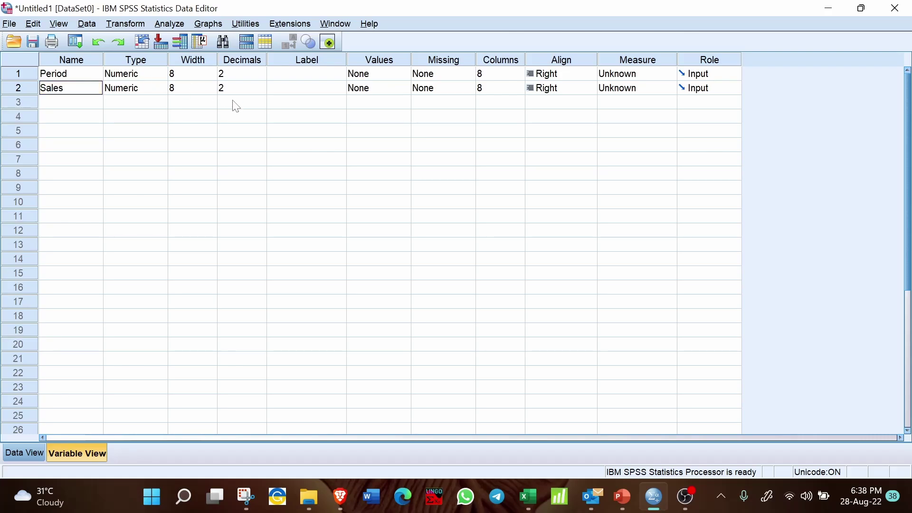
# Set the number of decimals of the Period variable to 0
pyautogui.click(248, 76)
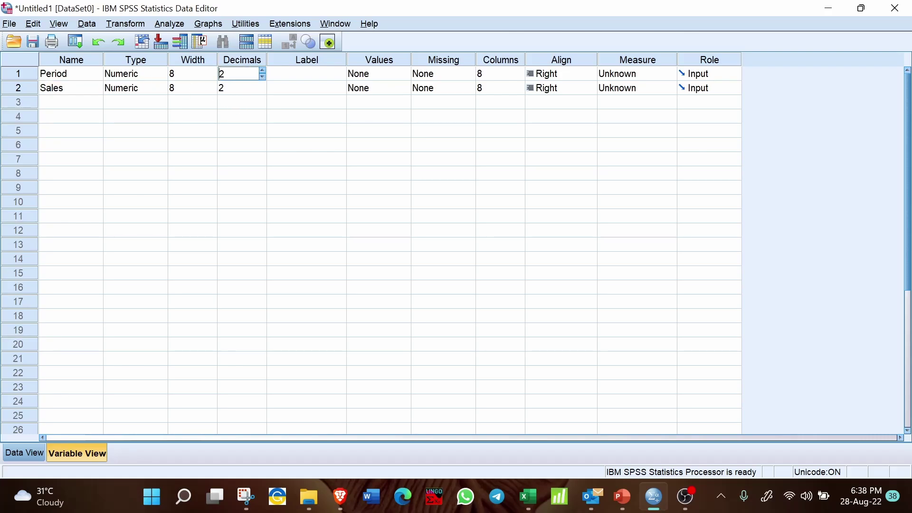
pyautogui.click(263, 77)
pyautogui.click(262, 76)
pyautogui.click(240, 88)
# Set the measurement level of both Period and Sales to Scale
pyautogui.click(657, 76)
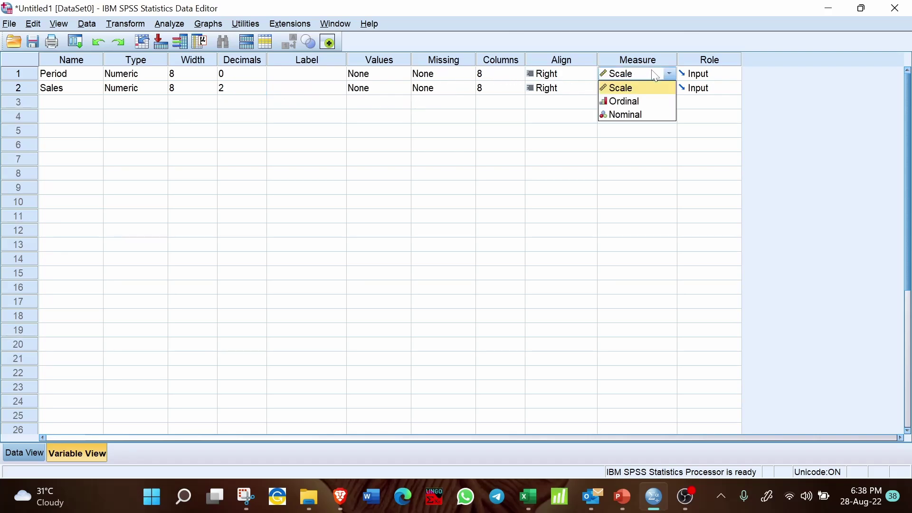
pyautogui.click(647, 86)
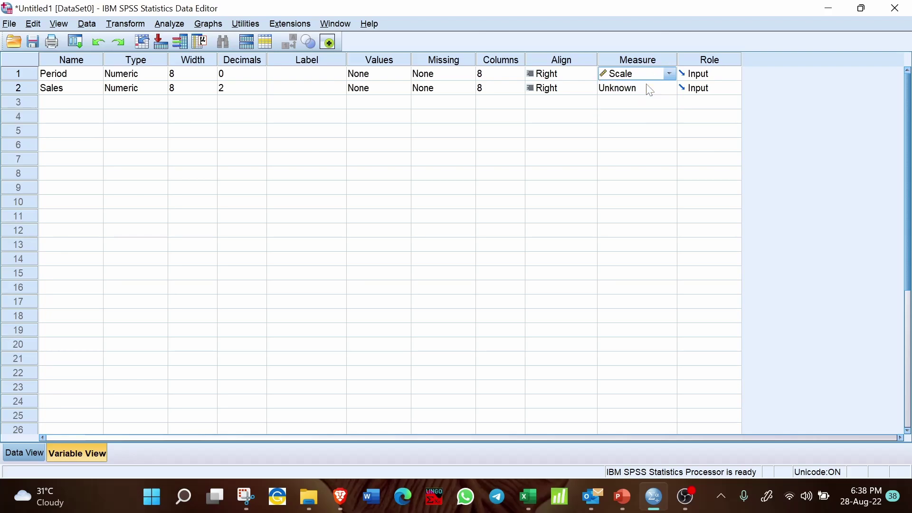
pyautogui.click(664, 89)
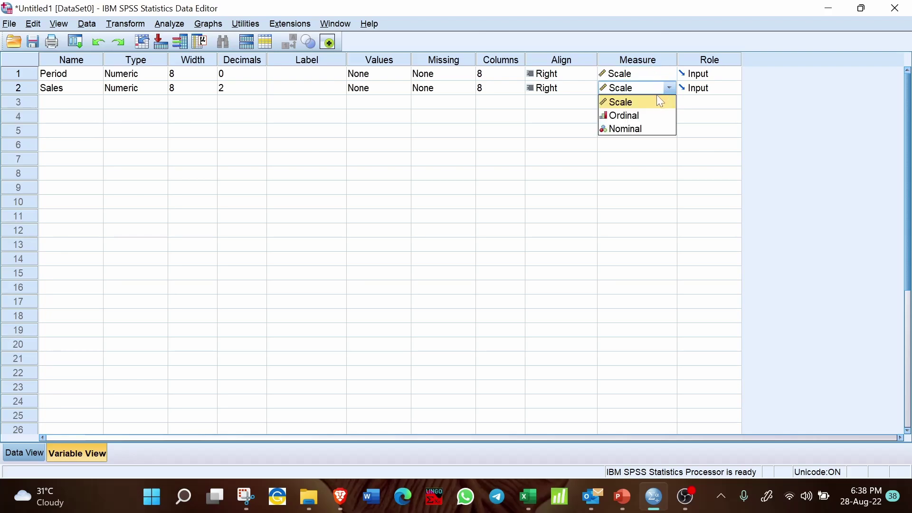
pyautogui.click(660, 102)
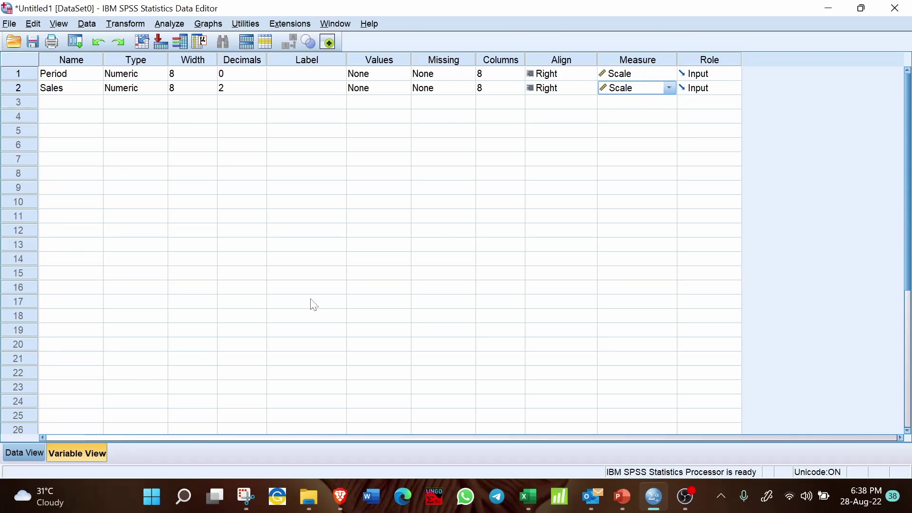
# Set up a Linear Regression with Sales as the dependent variable and Period as the independent variable
pyautogui.click(179, 29)
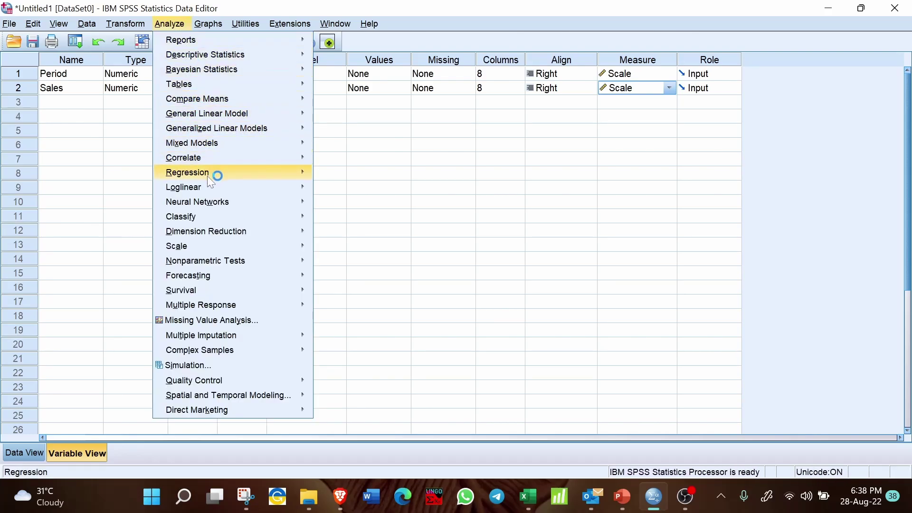
pyautogui.moveTo(208, 177)
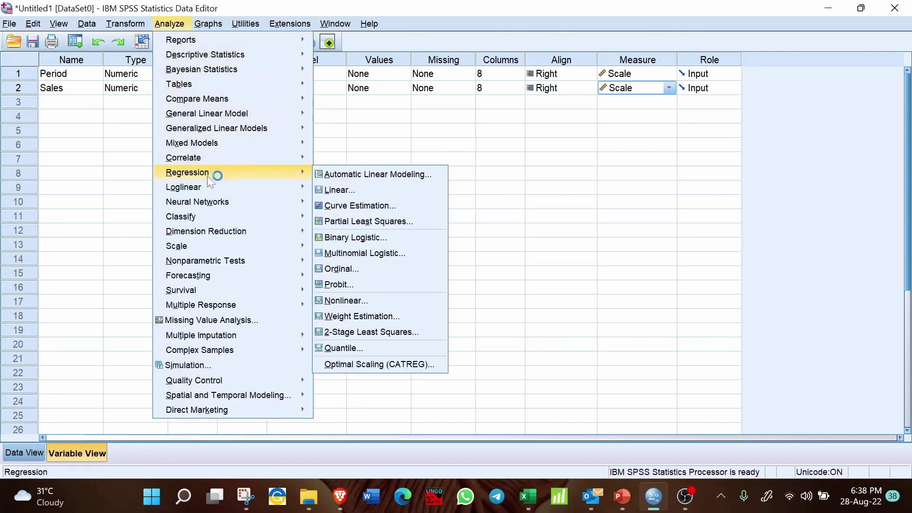
pyautogui.click(361, 191)
pyautogui.click(407, 152)
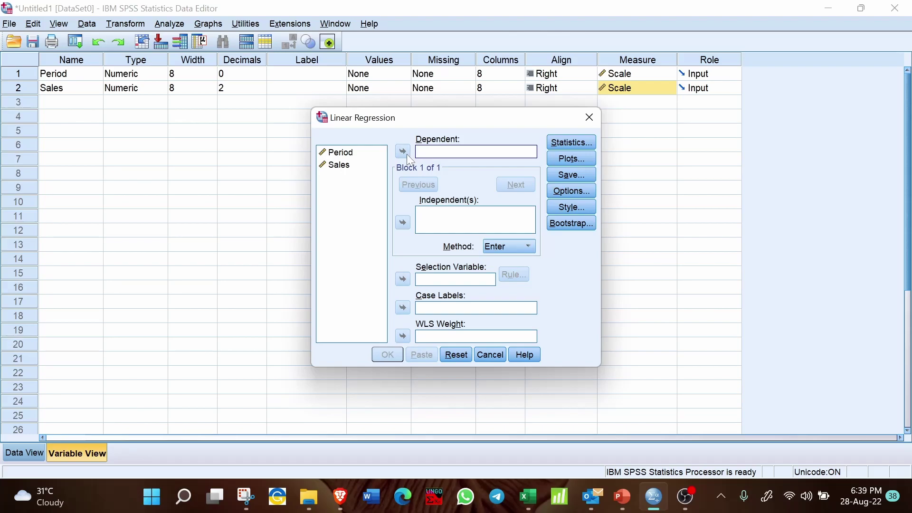
pyautogui.click(347, 166)
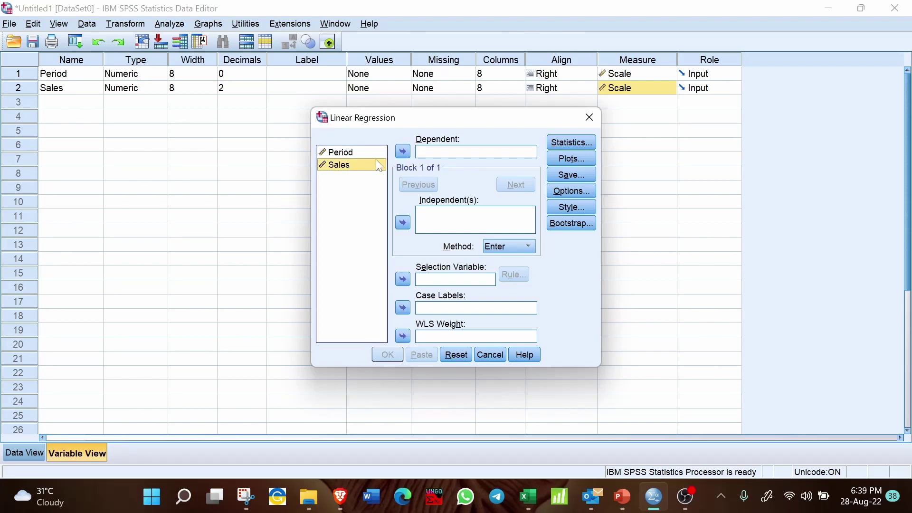
pyautogui.click(402, 152)
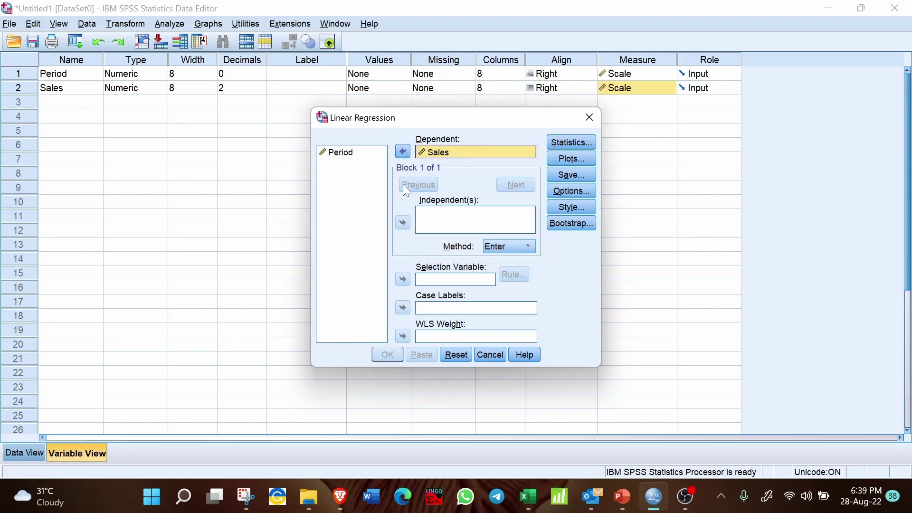
pyautogui.click(342, 156)
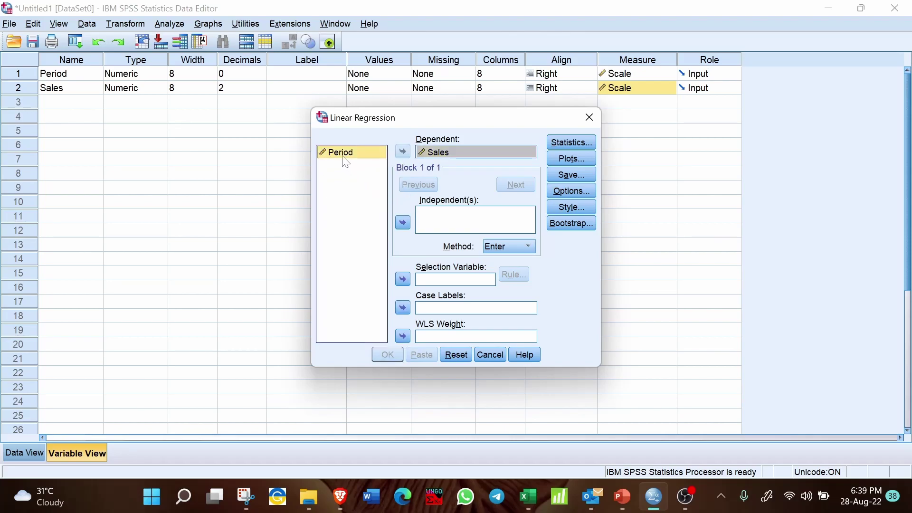
pyautogui.click(405, 223)
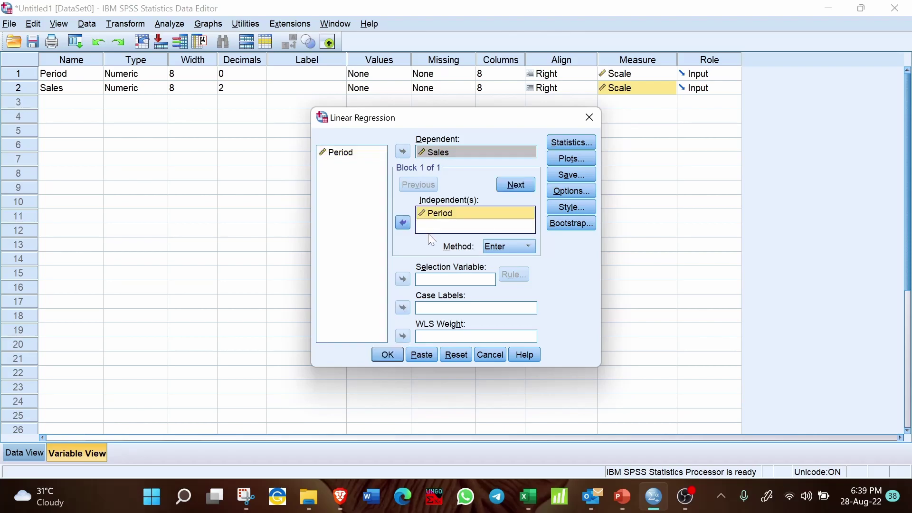
# Check the regression's statistics options and define a scatterplot with *SRESID as Y and DEPENDNT as X
pyautogui.click(580, 142)
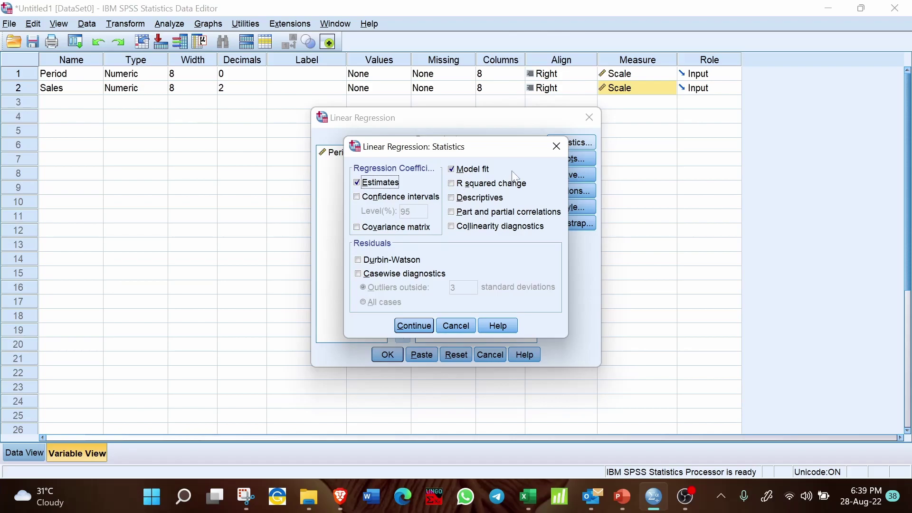
pyautogui.click(555, 149)
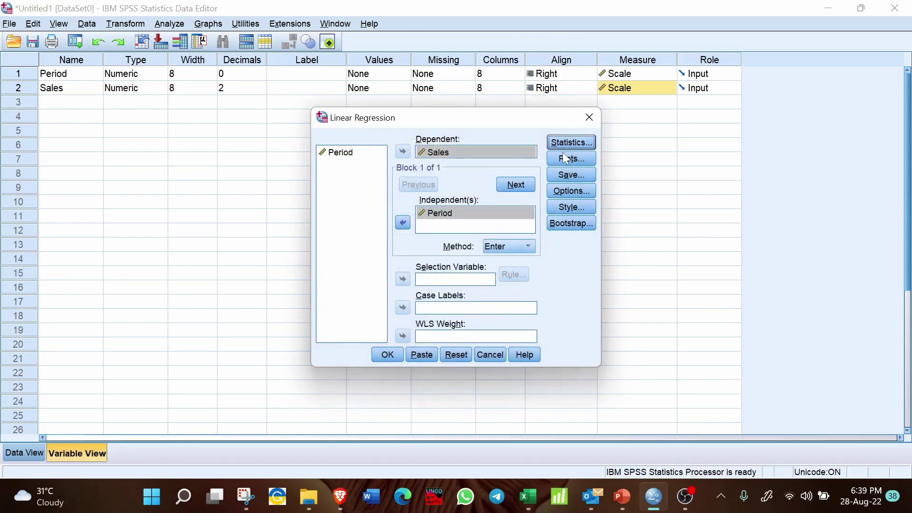
pyautogui.click(572, 160)
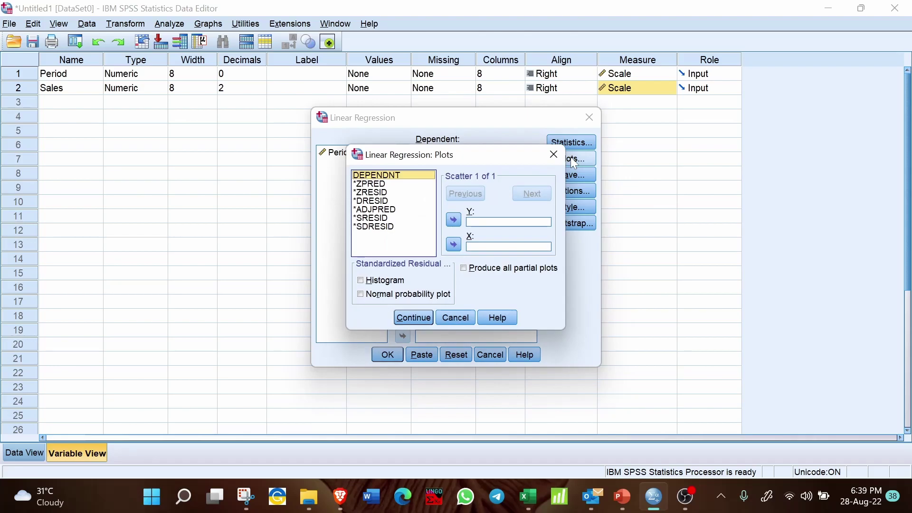
pyautogui.click(378, 220)
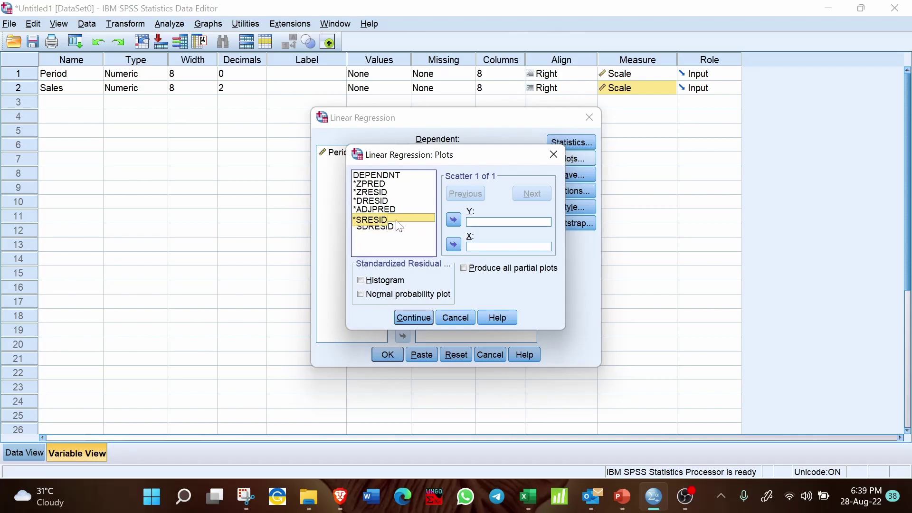
pyautogui.click(455, 220)
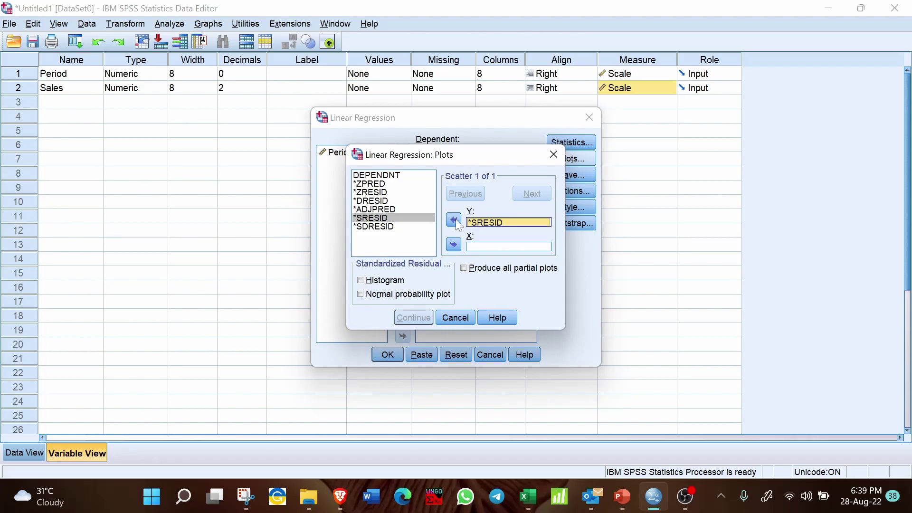
pyautogui.click(377, 176)
pyautogui.click(454, 245)
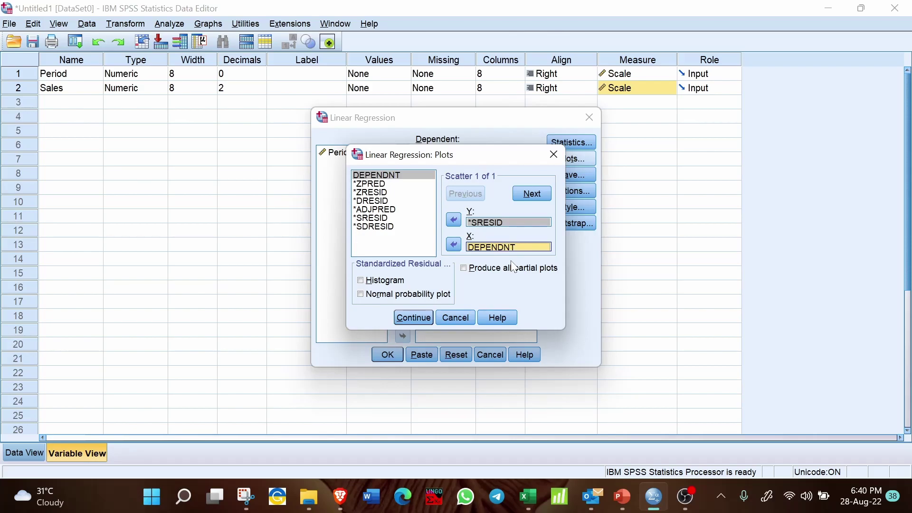
# Include the normal probability plot of the standardized residuals and run the linear regression
pyautogui.click(360, 294)
pyautogui.click(407, 319)
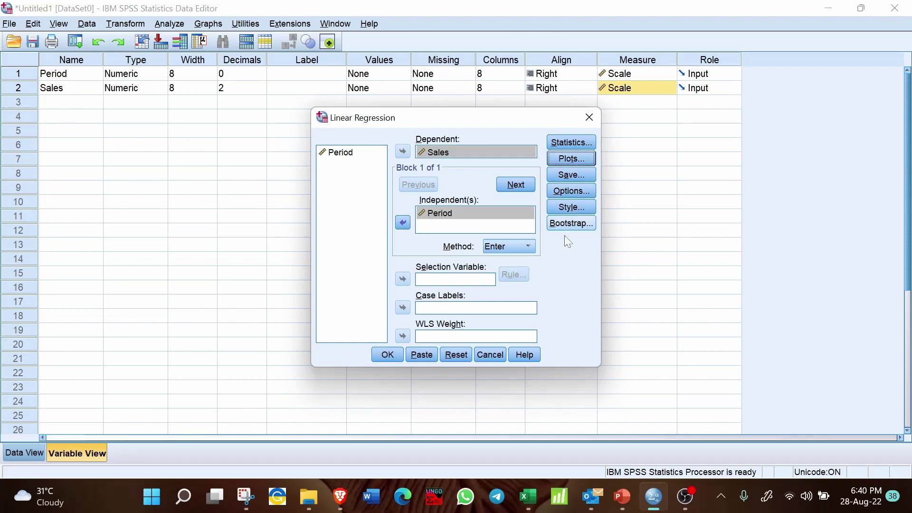
pyautogui.click(385, 355)
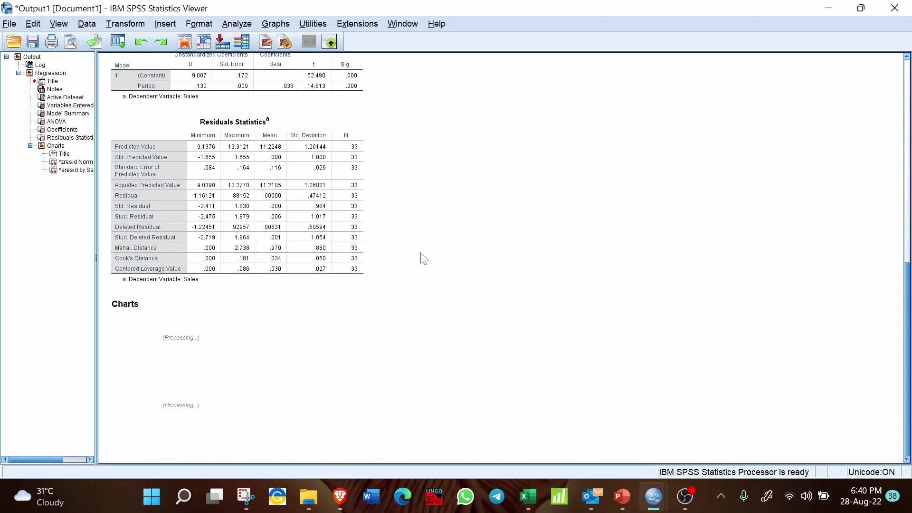
# Examine the regression output, including the model summary, ANOVA, coefficients and residual statistics tables and both residual charts
pyautogui.scroll(-7, 267, 328)
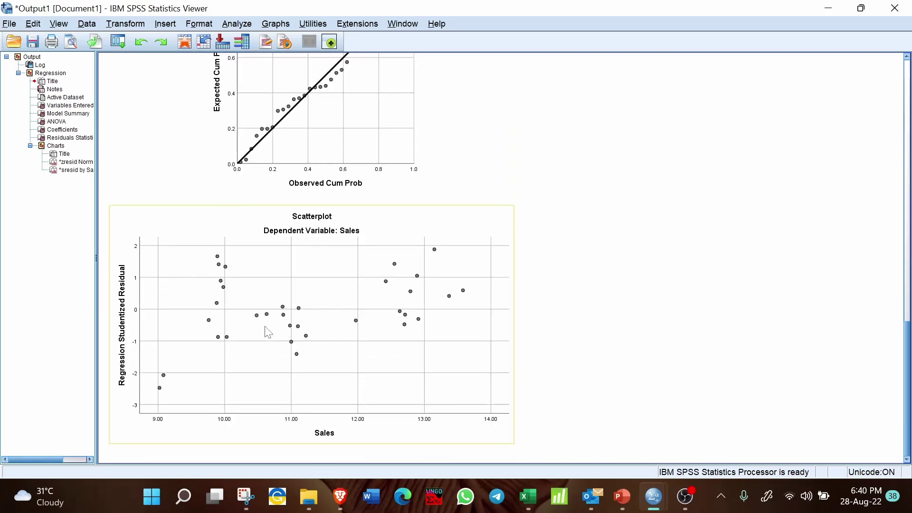
pyautogui.scroll(12, 268, 332)
pyautogui.scroll(-3, 268, 333)
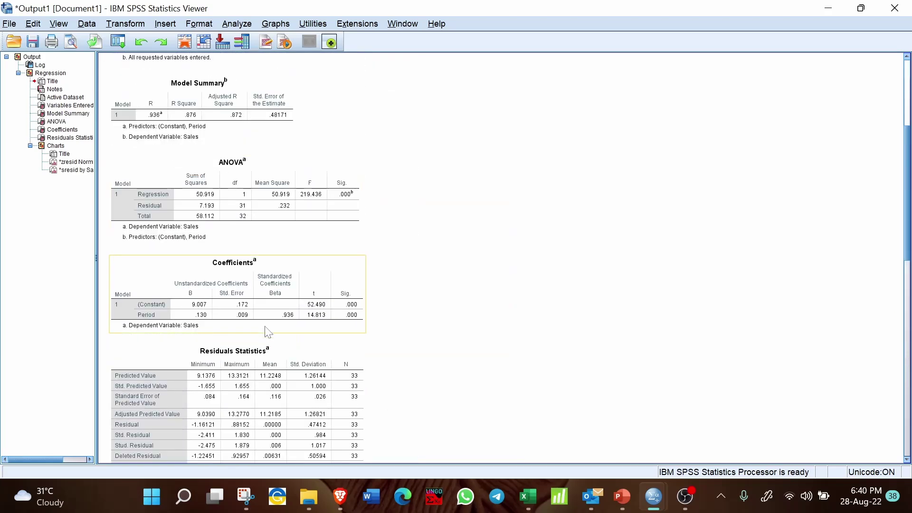
pyautogui.scroll(-3, 268, 331)
pyautogui.scroll(9, 268, 332)
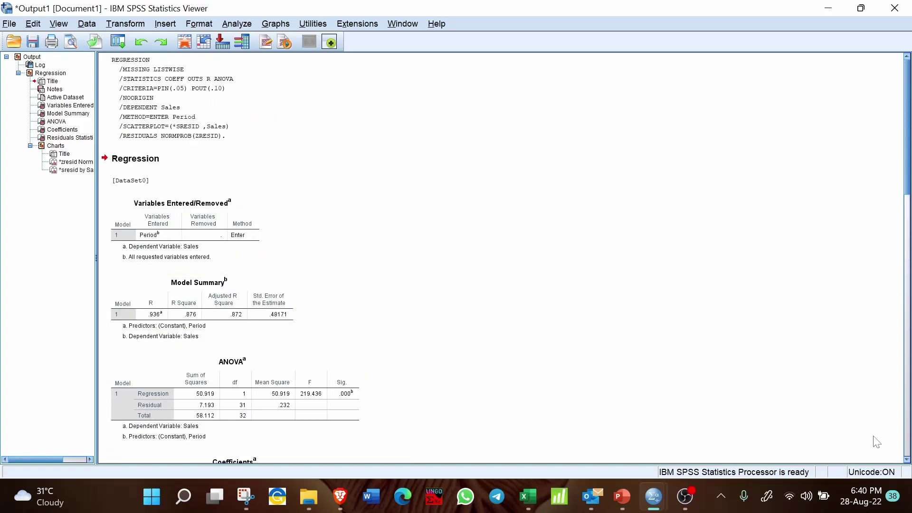
pyautogui.click(907, 460)
pyautogui.moveTo(908, 460); pyautogui.dragTo(907, 460)
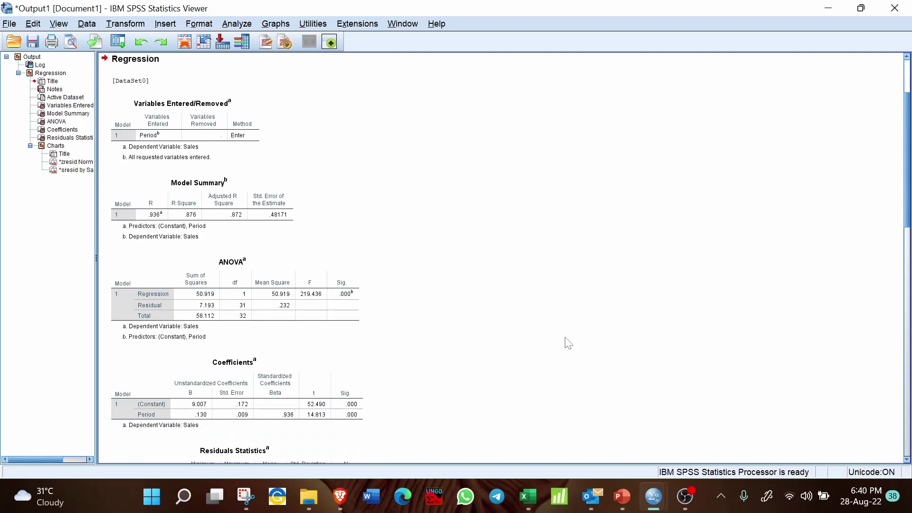